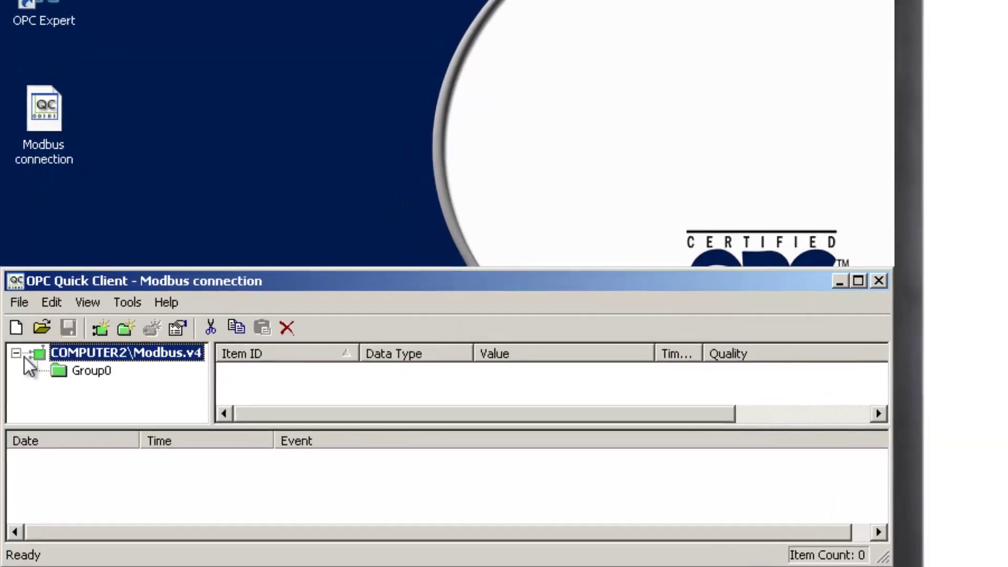
- Show Group0's Numeric.Number-Big and Numeric.Number-Small items with live, Good-quality values
left_click(100, 345)
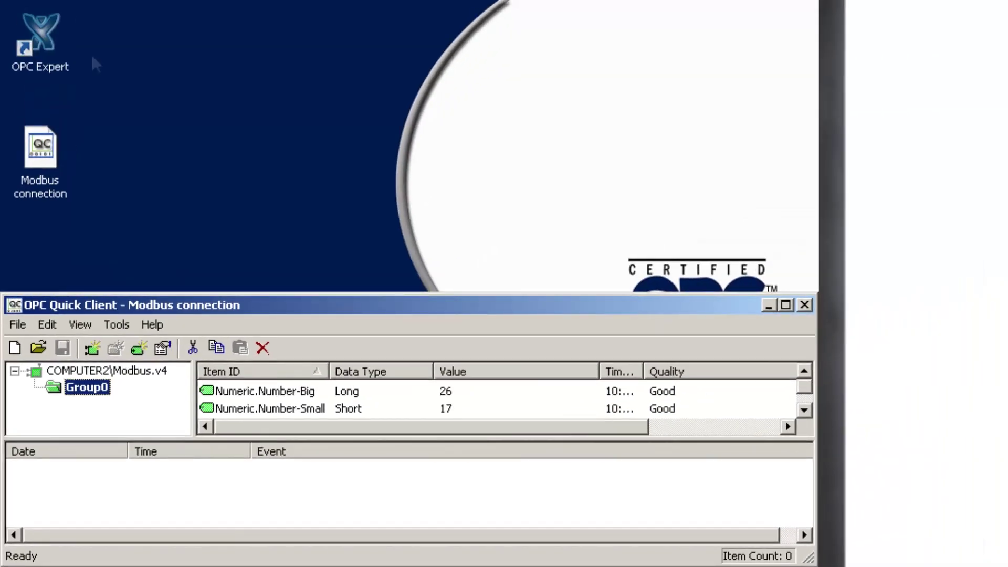
- Launch OPC Expert with its saved monitoring file and scroll the event log up to older entries
double_click(50, 46)
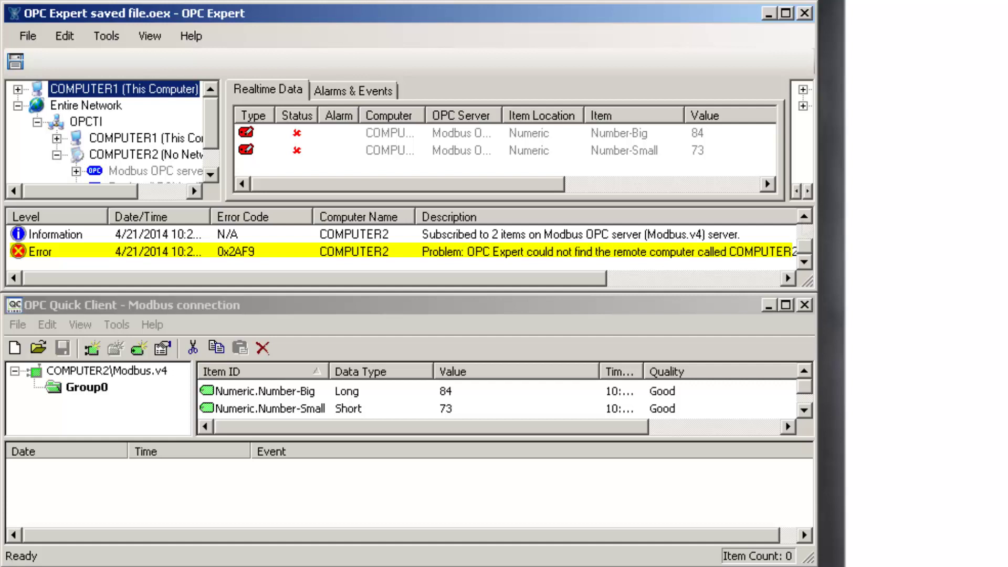
left_click(803, 218)
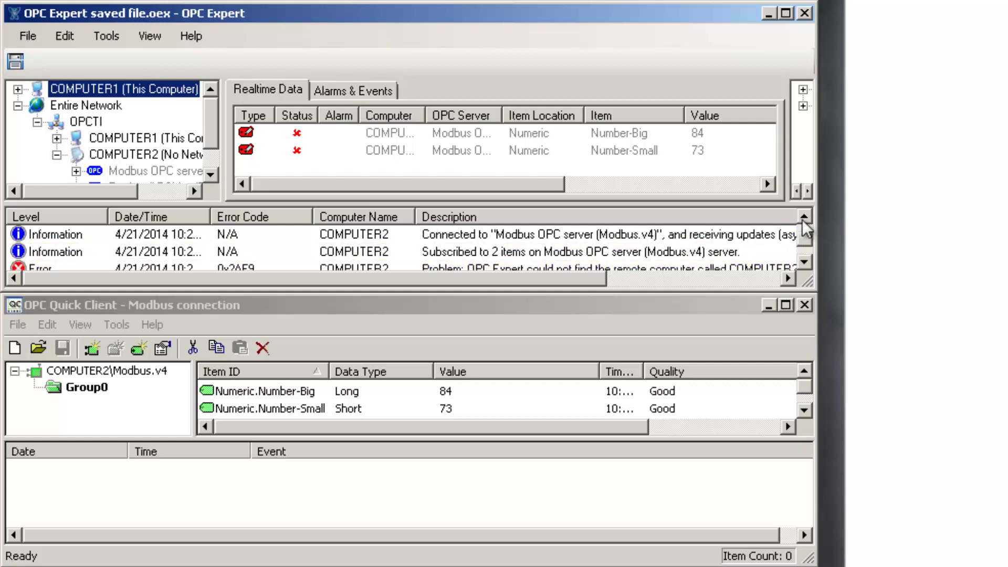
double_click(574, 263)
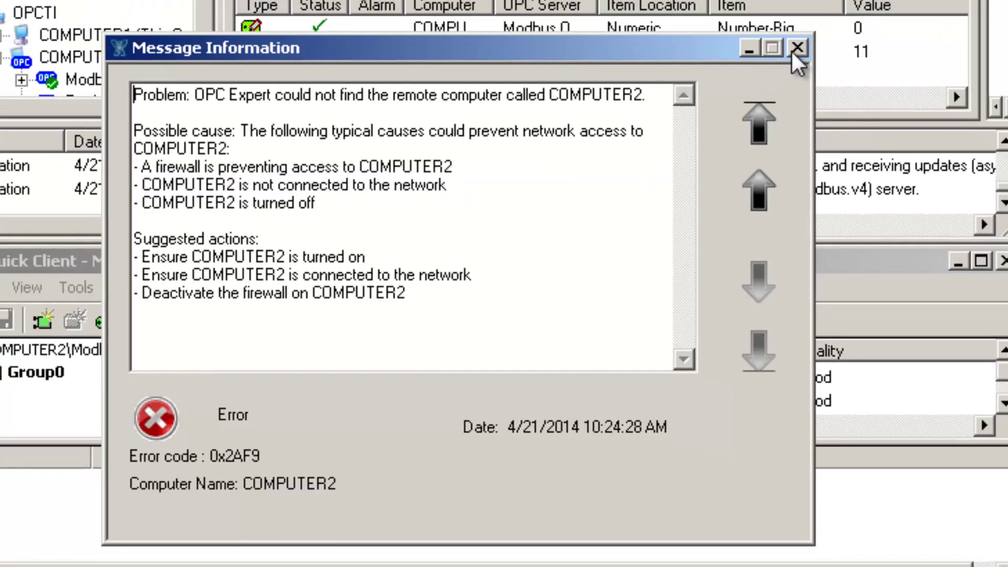
left_click(792, 50)
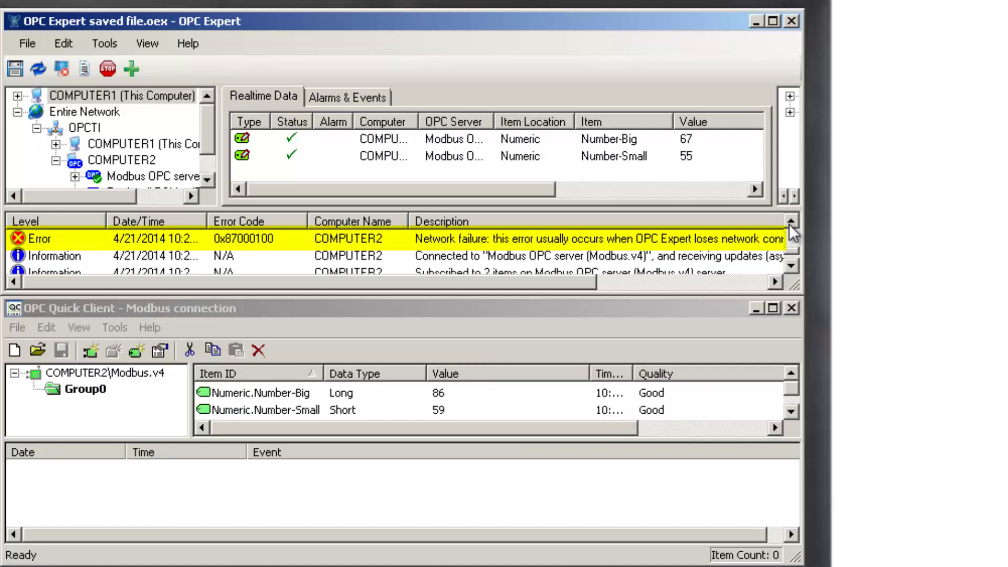
- Read the Network failure error details, then close both OPC Expert and OPC Quick Client
double_click(726, 239)
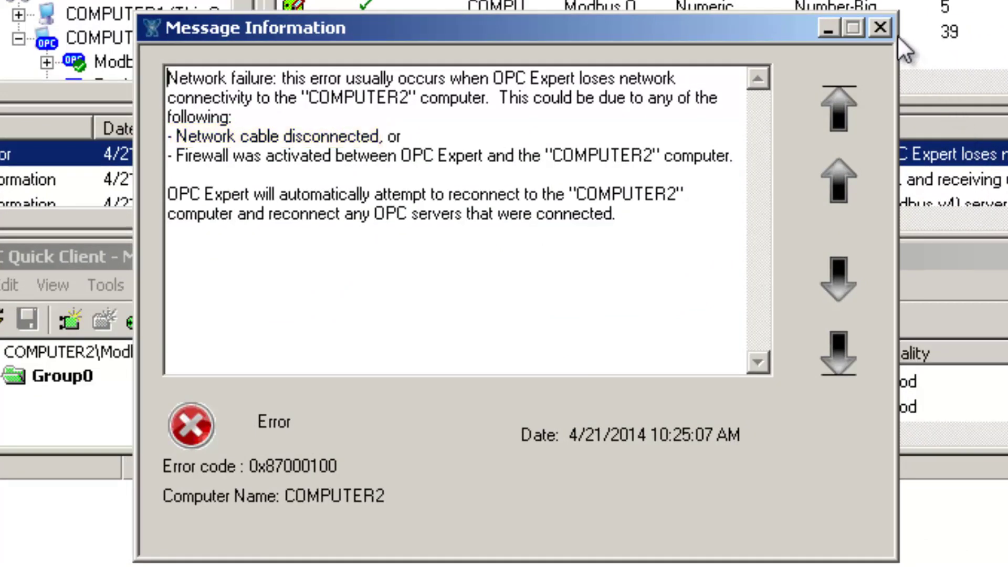
left_click(880, 27)
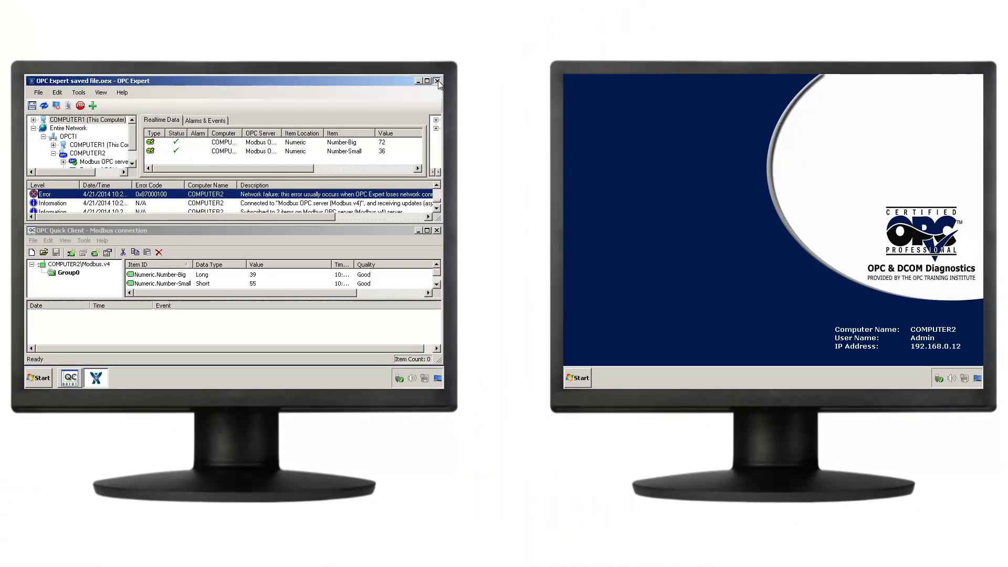
left_click(437, 79)
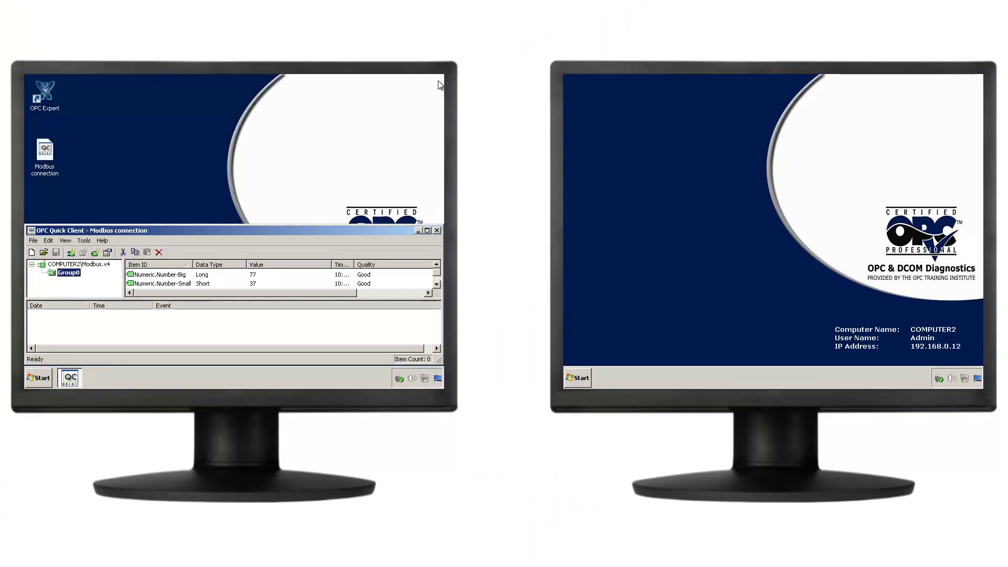
left_click(437, 230)
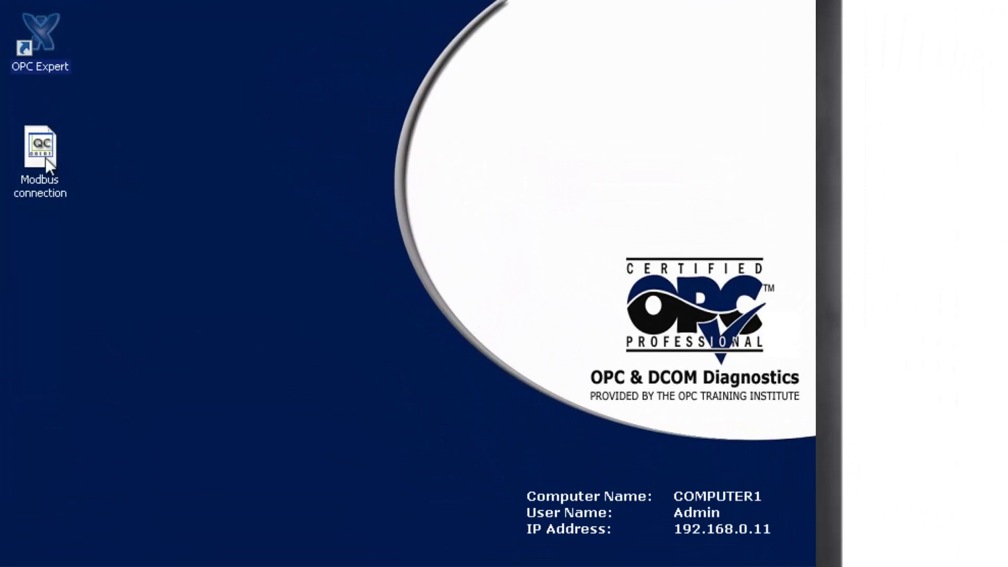
- Reopen the Modbus connection with COMPUTER2\Modbus.v4 Group0 items live, then relaunch OPC Expert
double_click(41, 156)
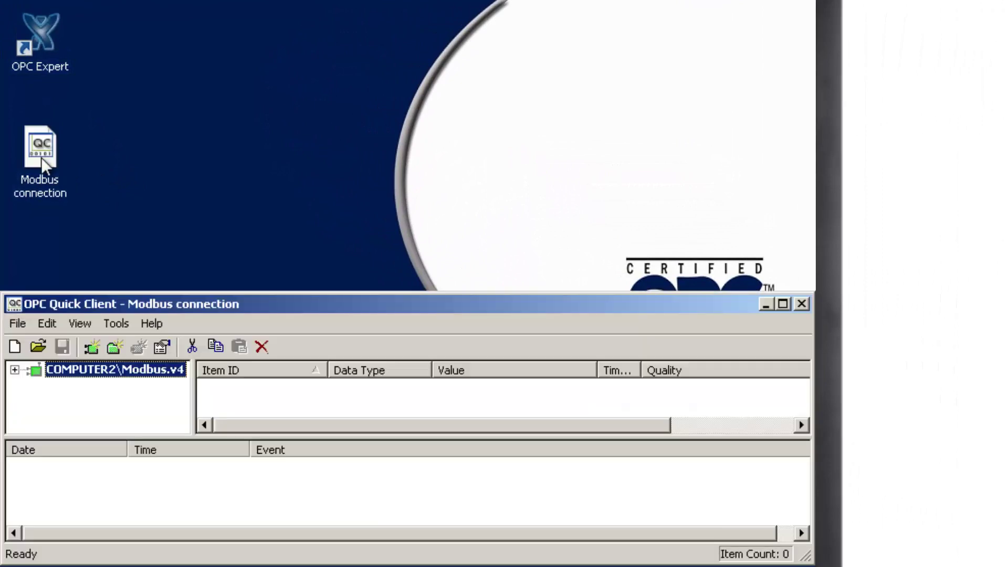
left_click(15, 370)
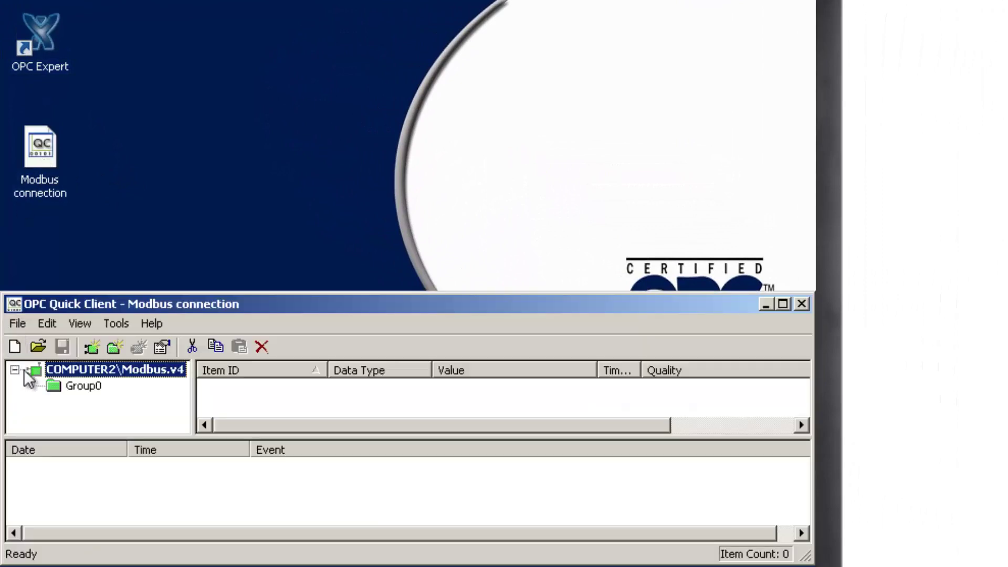
left_click(66, 383)
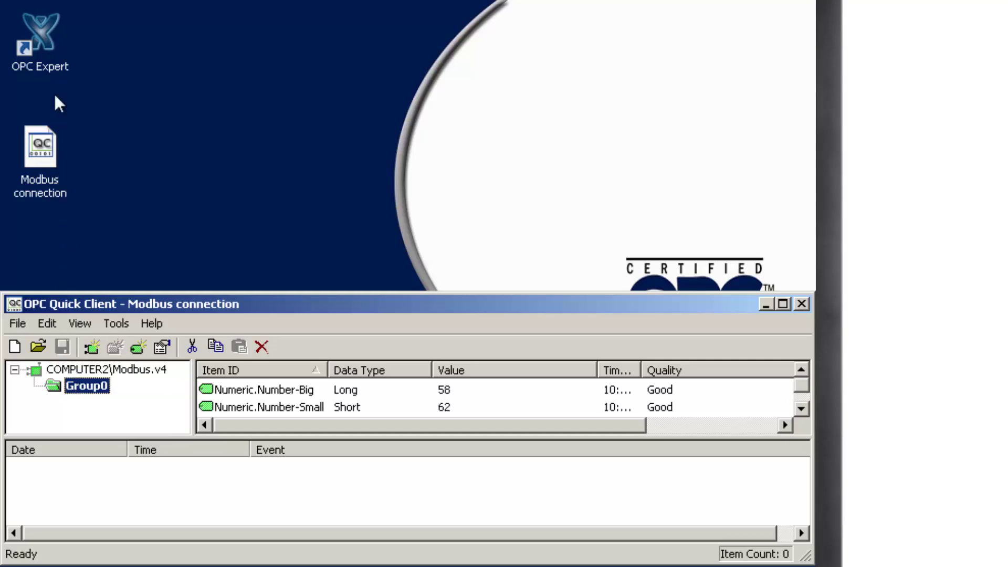
double_click(48, 44)
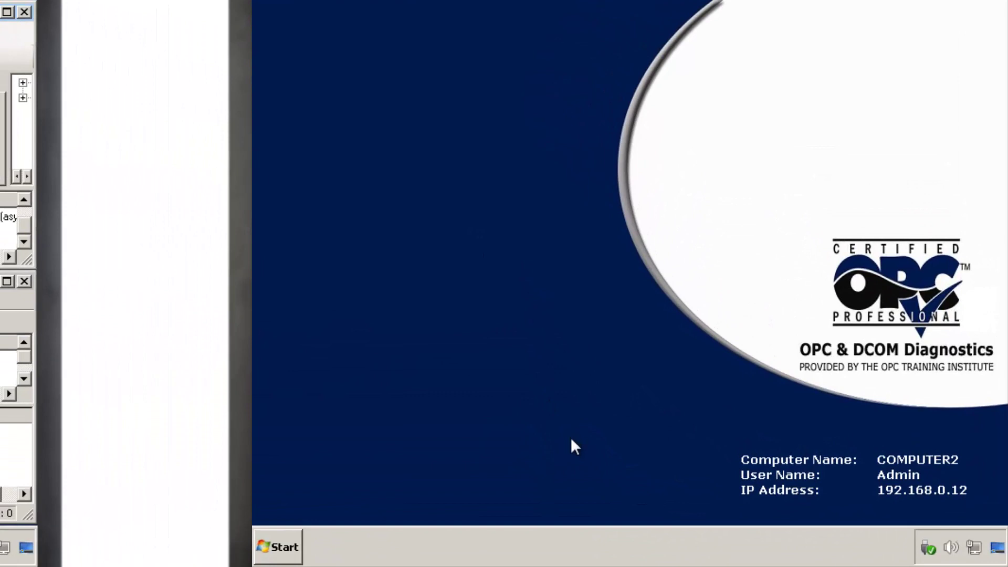
- End the SIMULA~2.EXE simulator process in Task Manager and close Task Manager
right_click(596, 546)
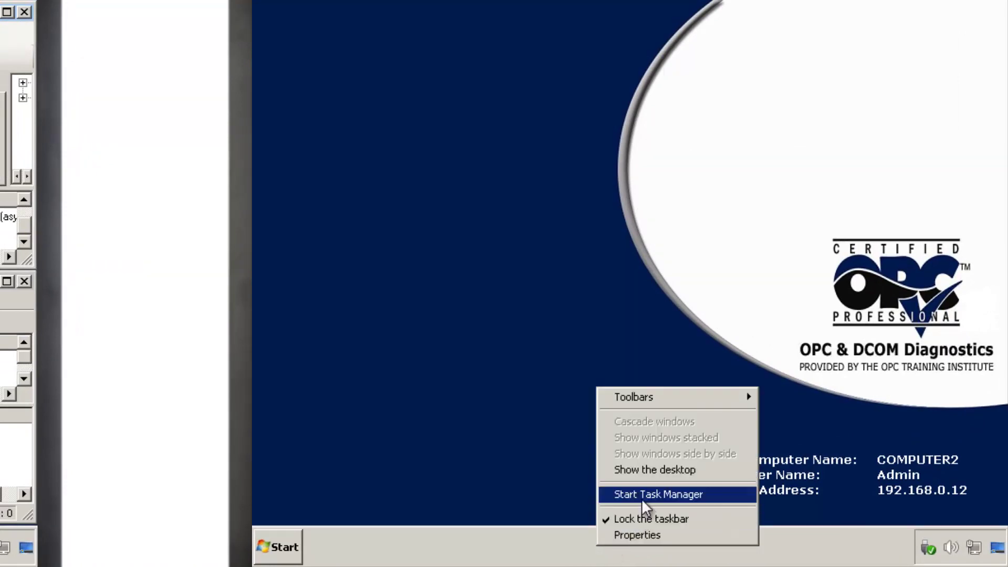
left_click(641, 498)
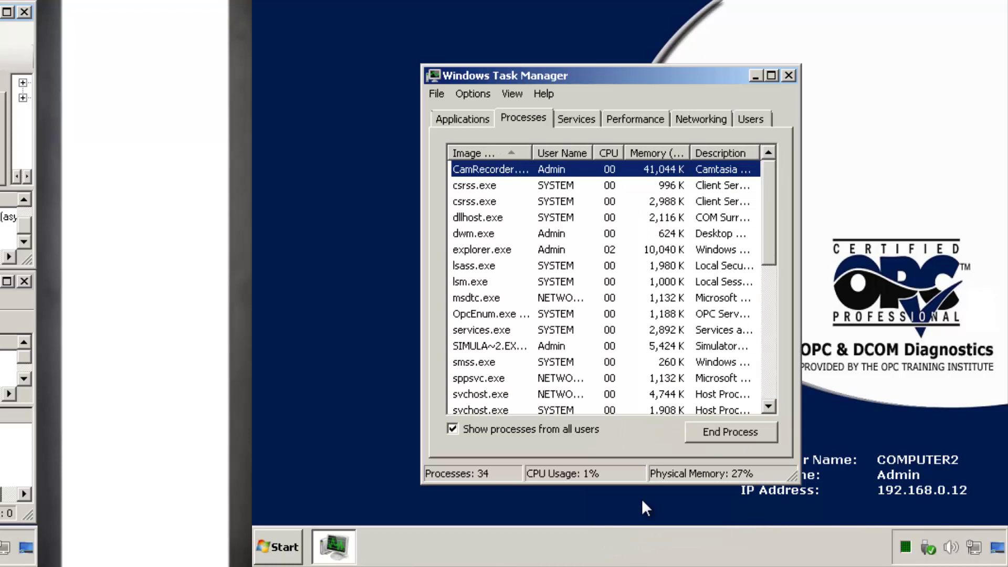
left_click(586, 350)
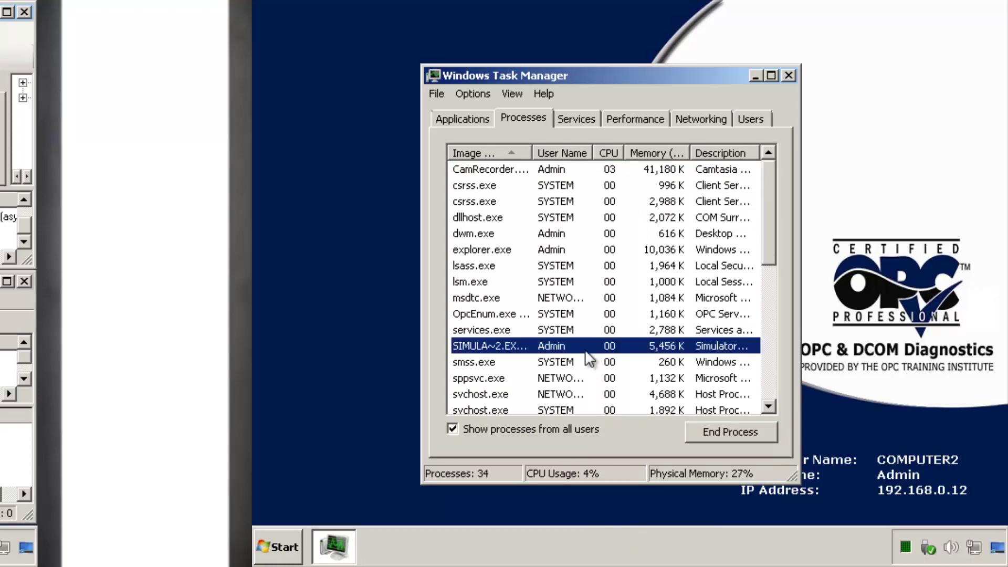
left_click(699, 434)
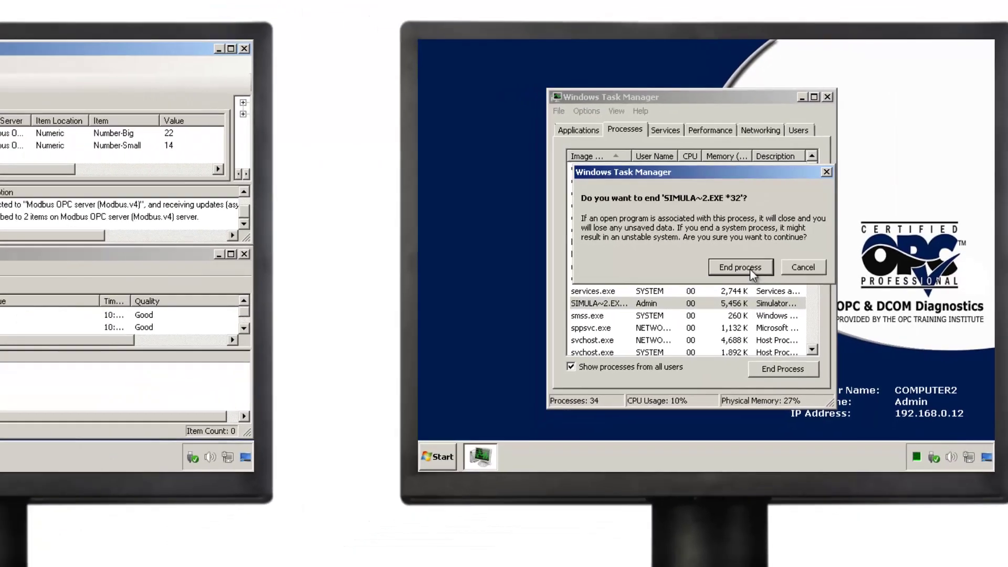
left_click(678, 296)
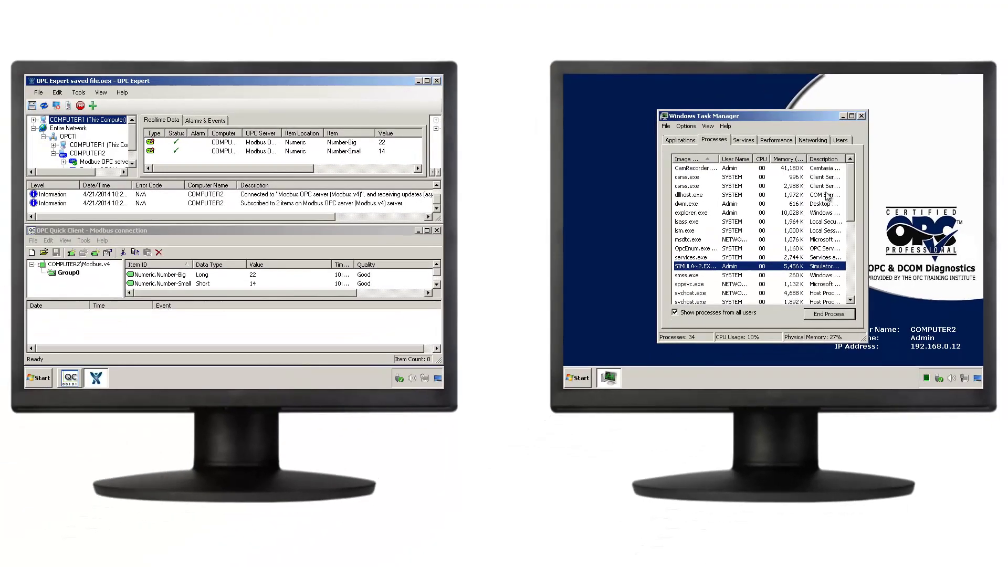
left_click(862, 118)
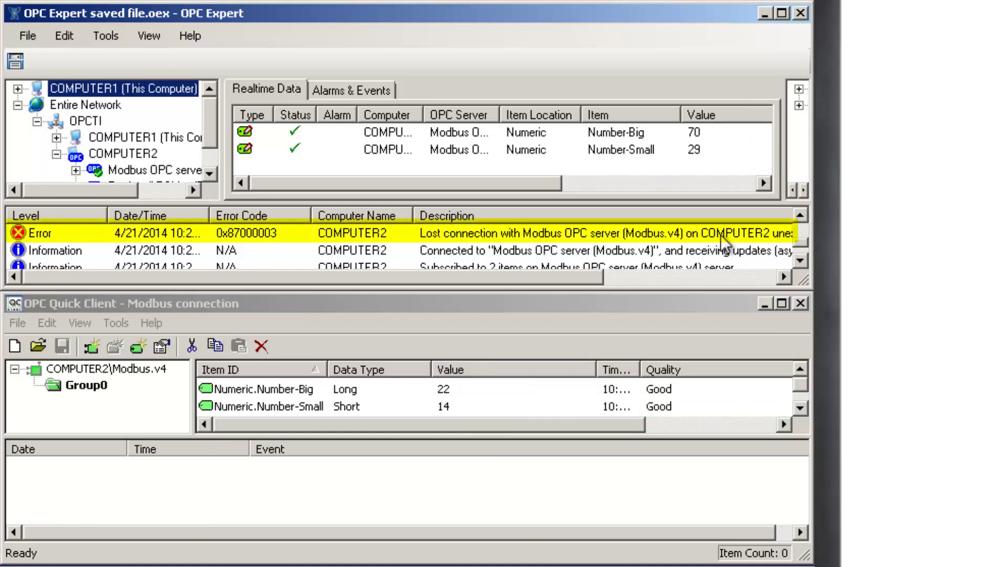
- View the Modbus server's lost-connection error in Message Information, then dismiss it
left_click(721, 235)
double_click(720, 234)
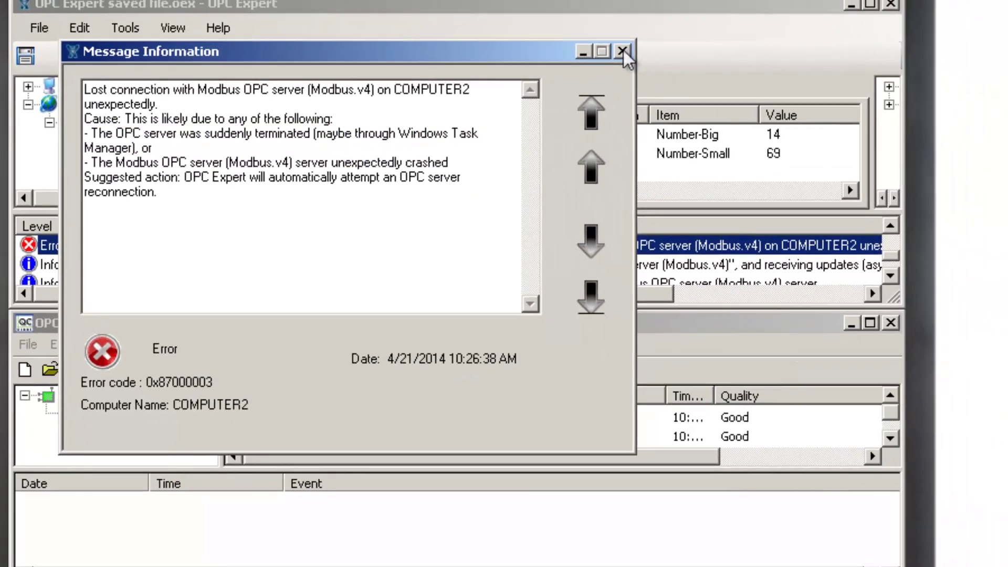
left_click(622, 49)
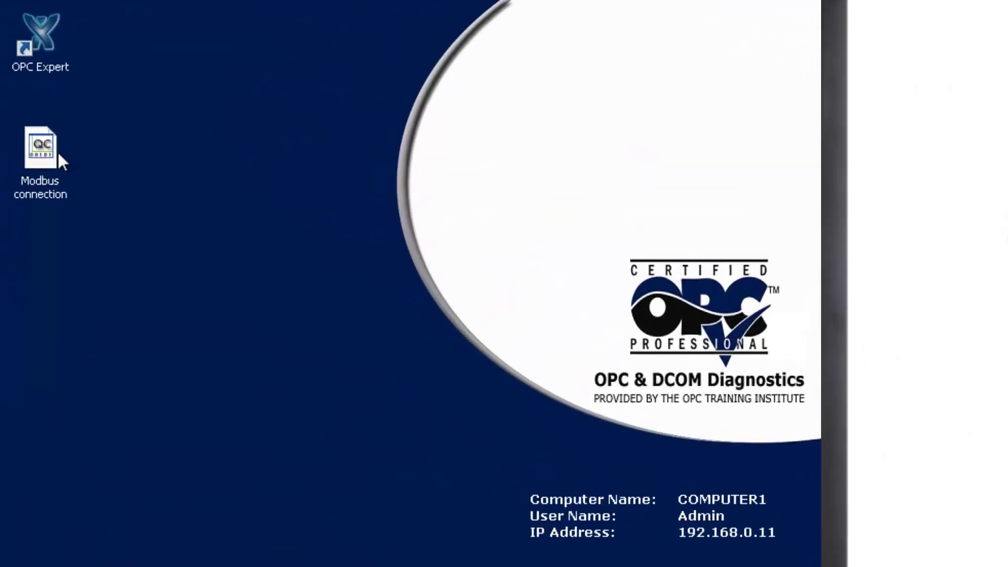
- Reopen the Modbus connection showing Group0's two items, then launch OPC Expert with its saved file
double_click(42, 152)
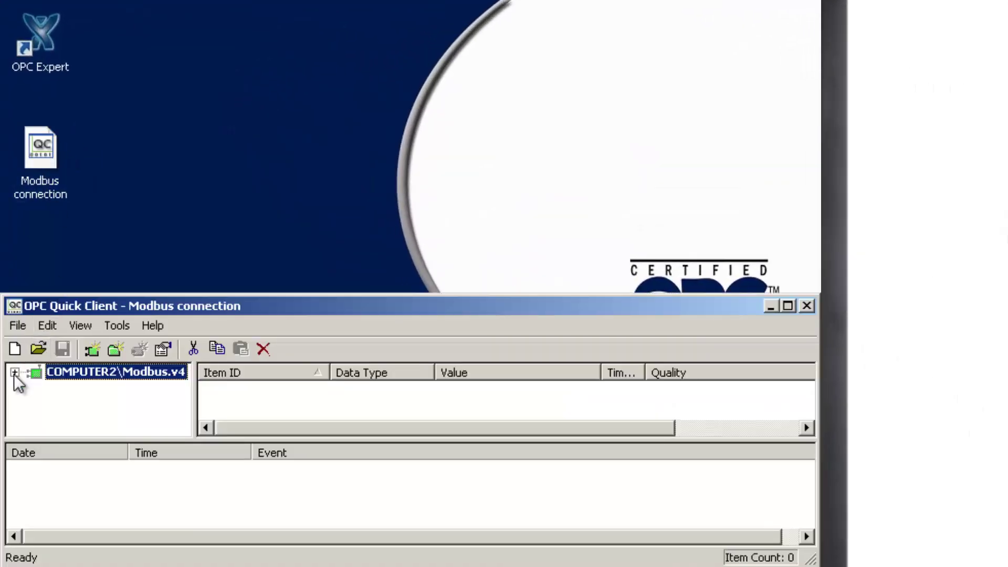
left_click(15, 373)
left_click(68, 389)
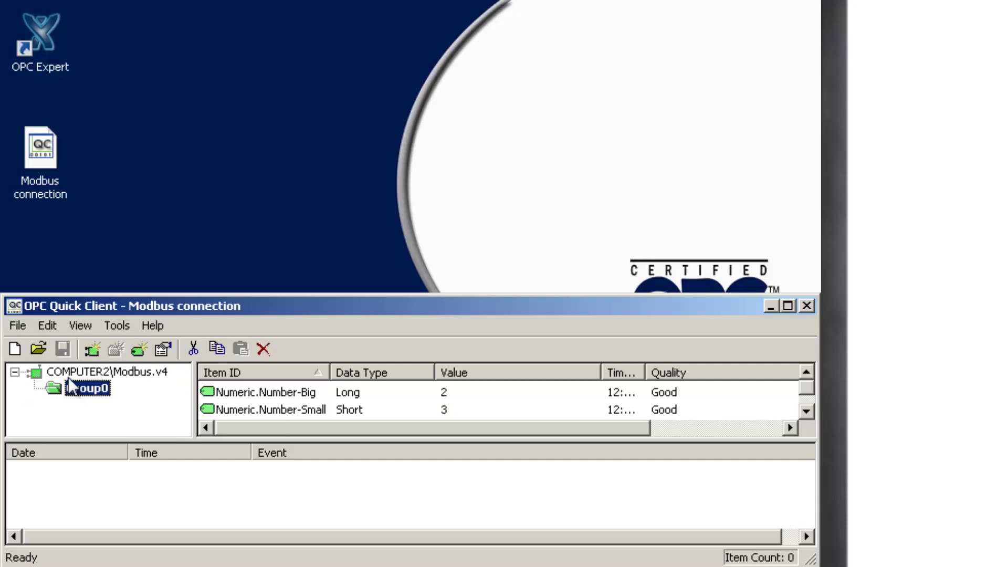
double_click(41, 42)
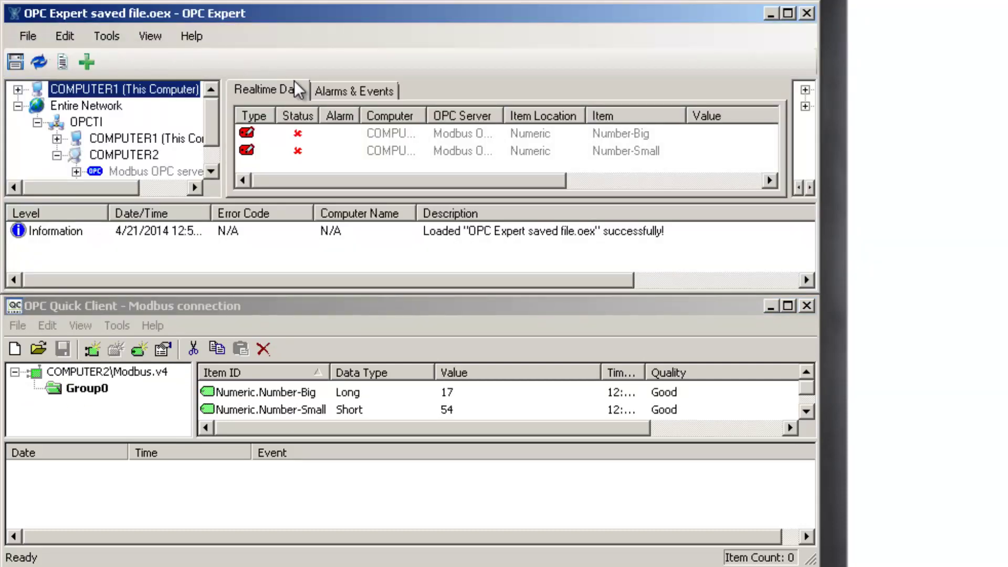
- Add a Number-Big trigger that fires on Disconnected and sends an email notification
right_click(404, 129)
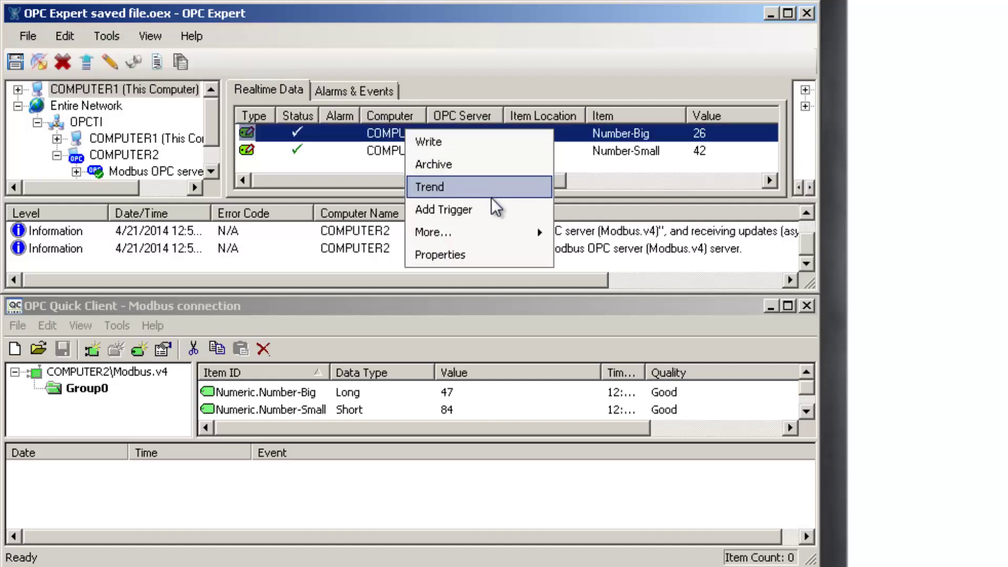
left_click(505, 209)
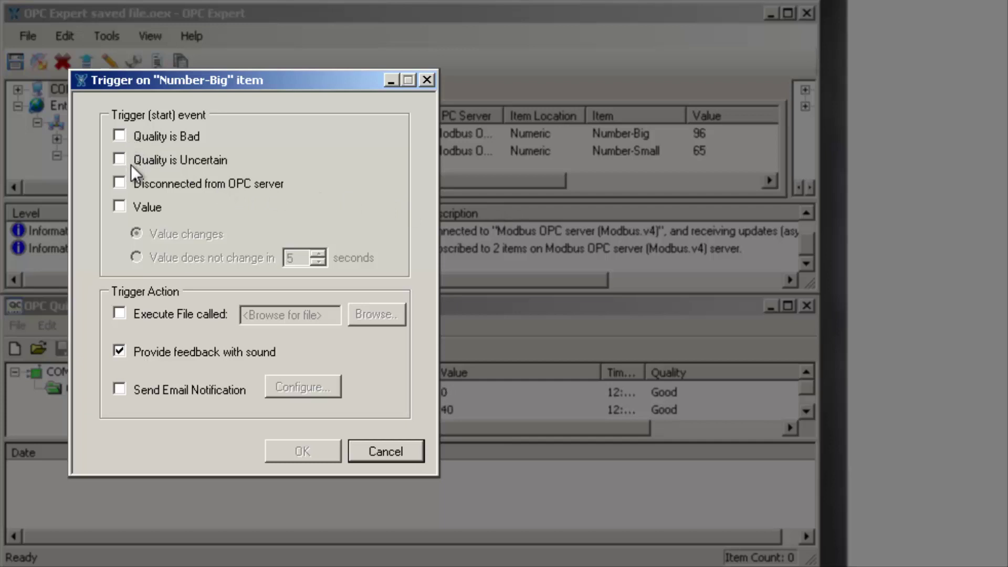
left_click(119, 184)
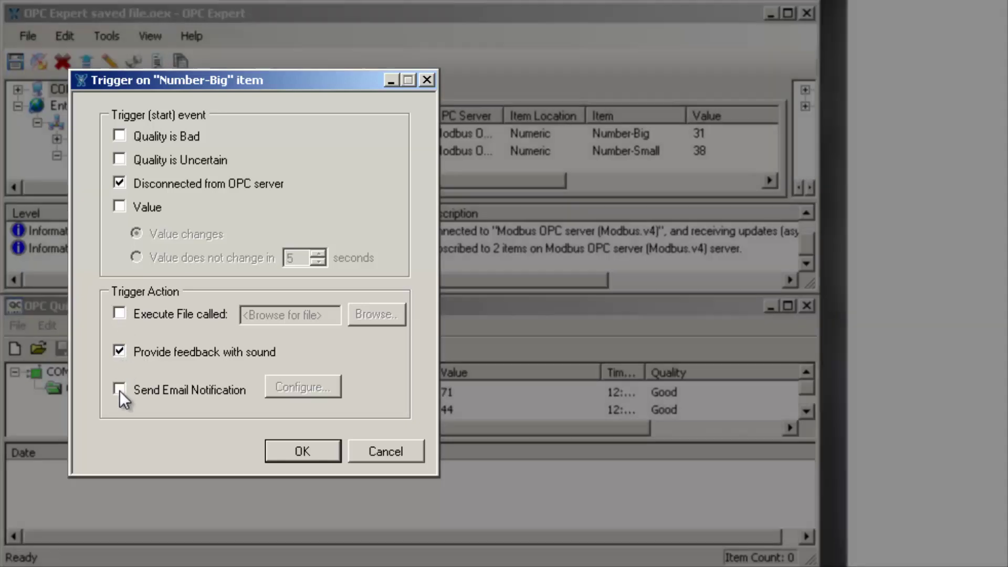
left_click(119, 390)
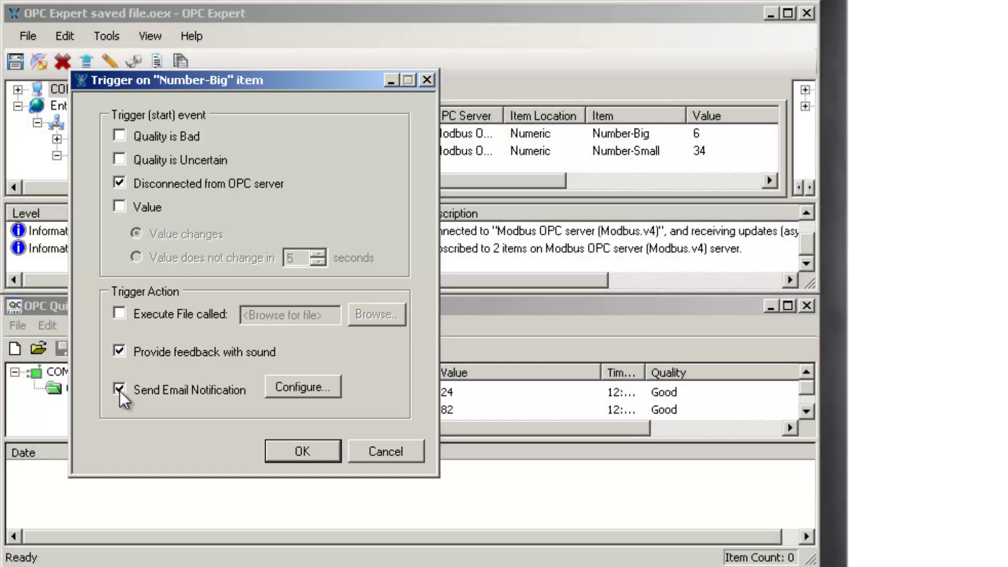
- Bring up the email notification settings, reposition them, and start entering the outgoing mail server
left_click(284, 388)
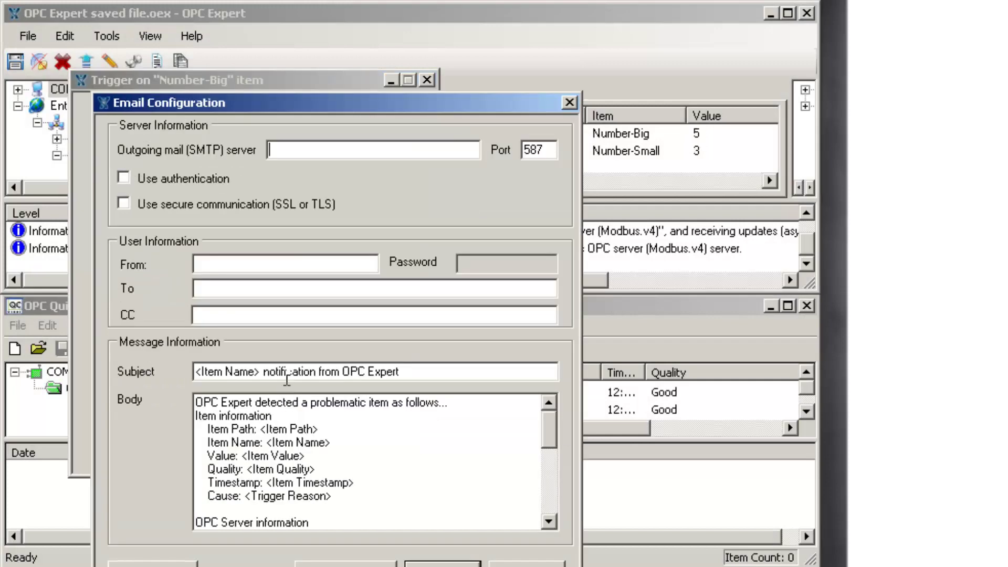
left_click_drag(341, 106, 487, 52)
left_click(483, 97)
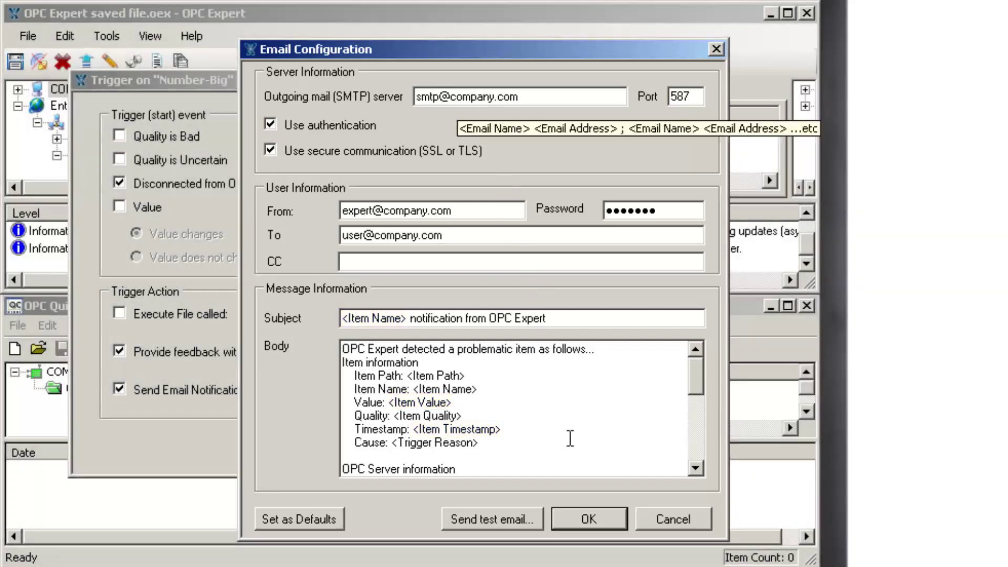
- Keep the email settings and save the Number-Big disconnection trigger
left_click(604, 514)
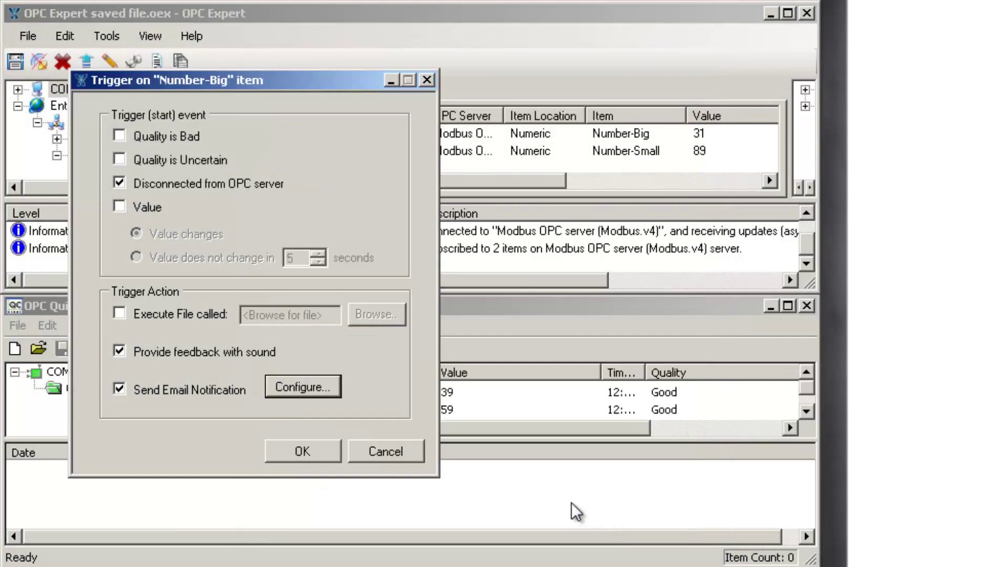
left_click(327, 453)
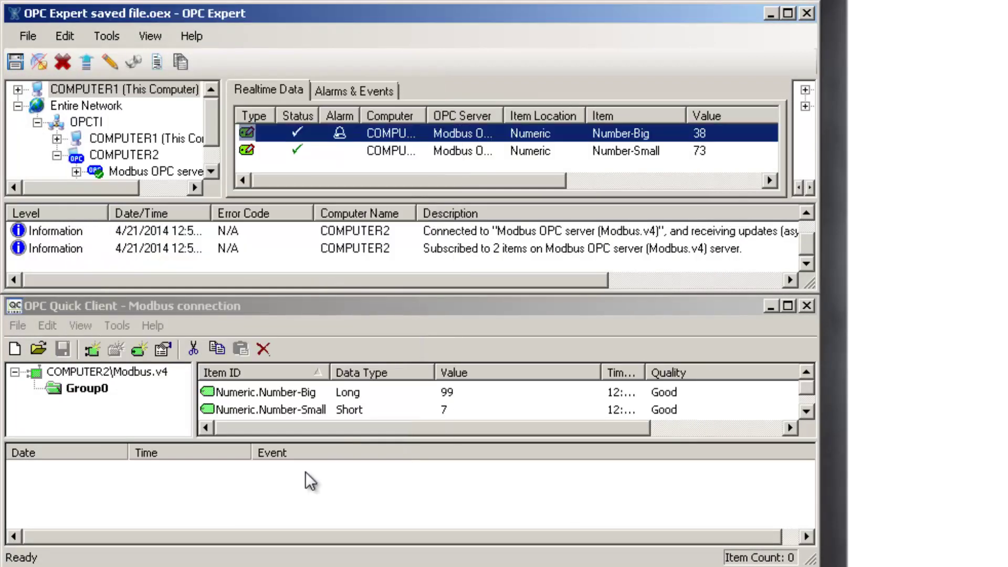